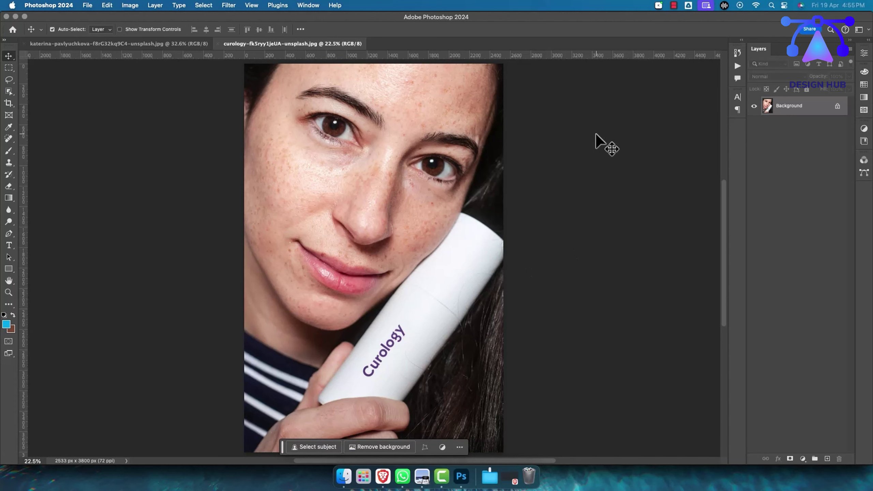
- Apply a High Pass filter with a radius of 0.9 pixels to the Background layer of the brick wall image
click(142, 44)
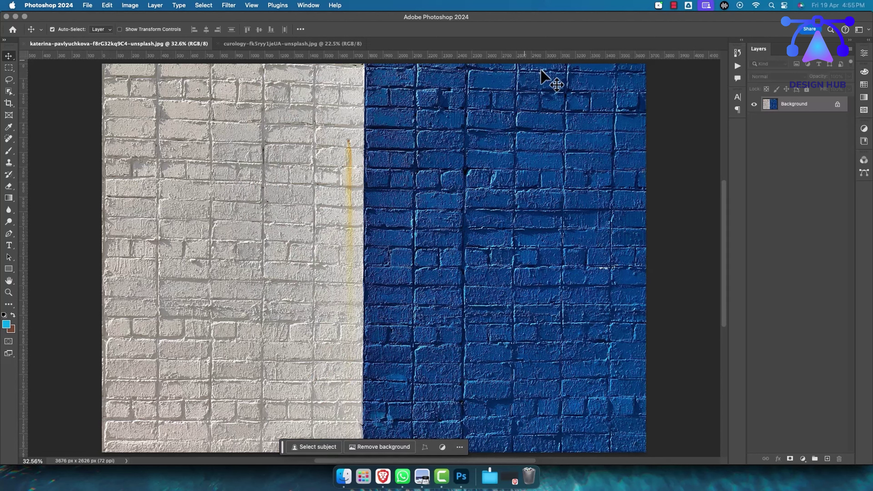
click(231, 10)
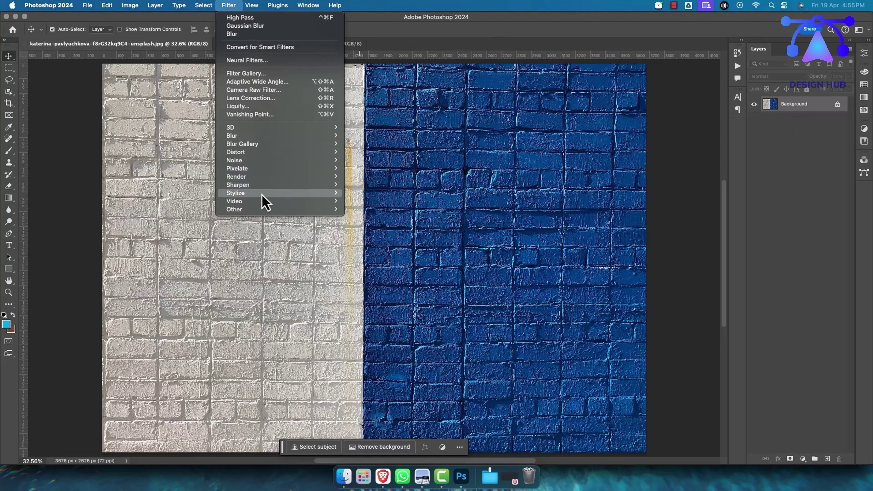
mouse_move(253, 211)
click(361, 217)
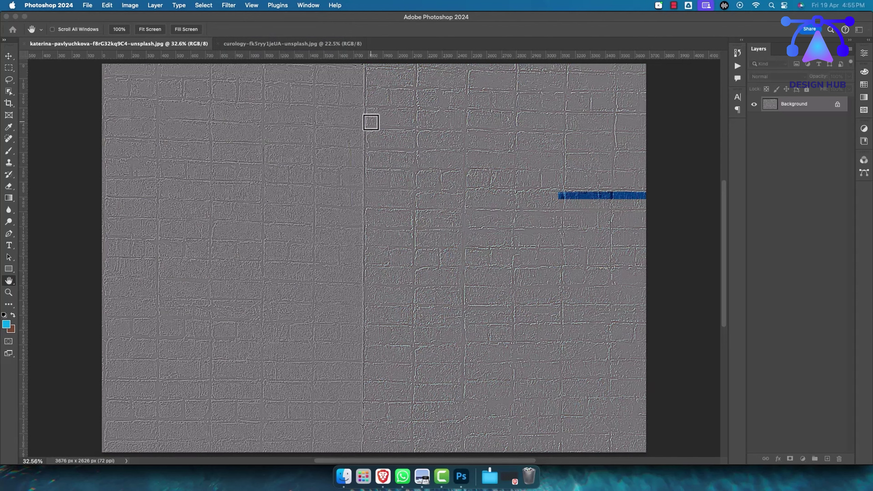
drag(585, 334, 610, 332)
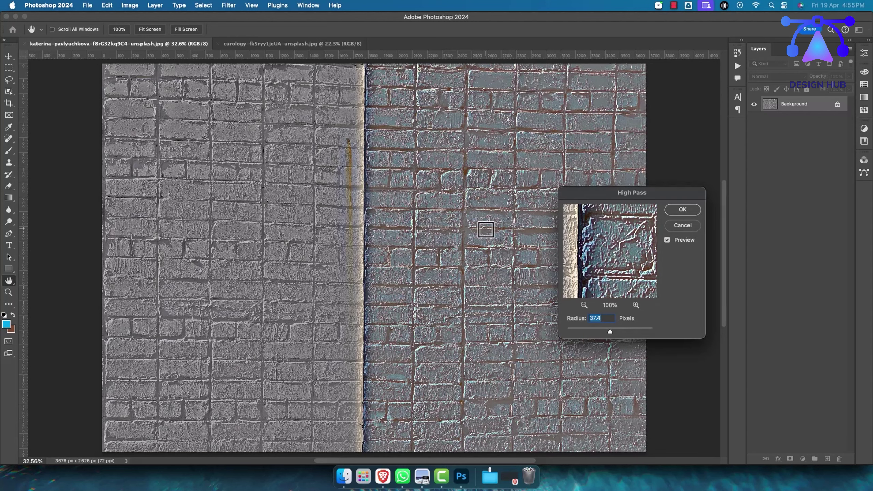
drag(611, 332, 572, 335)
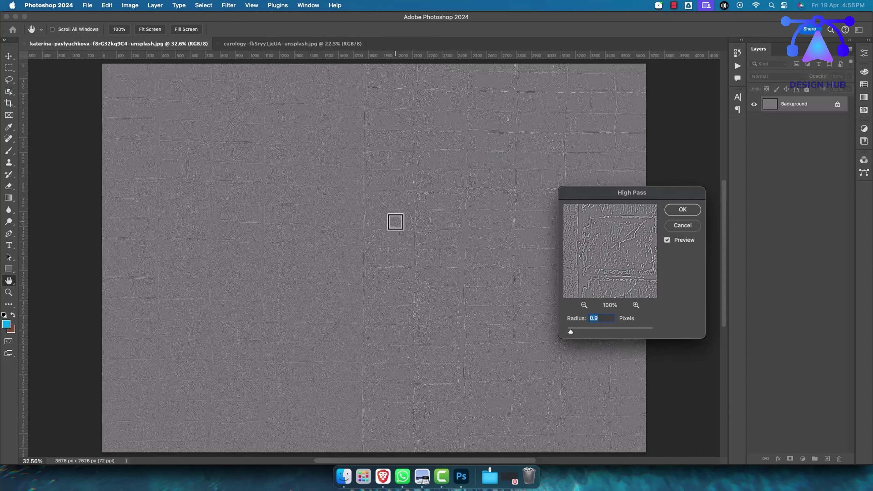
click(688, 210)
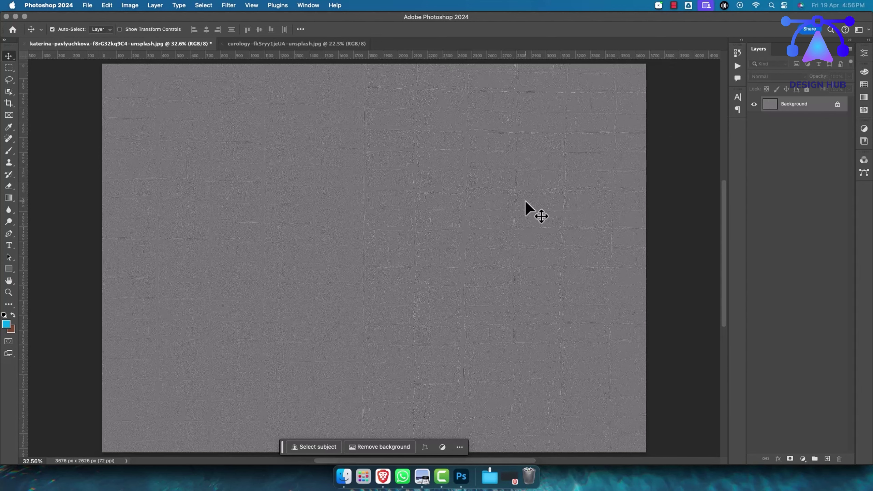
- In the curology portrait image, duplicate the Background layer and invert the colours of the copy
click(319, 44)
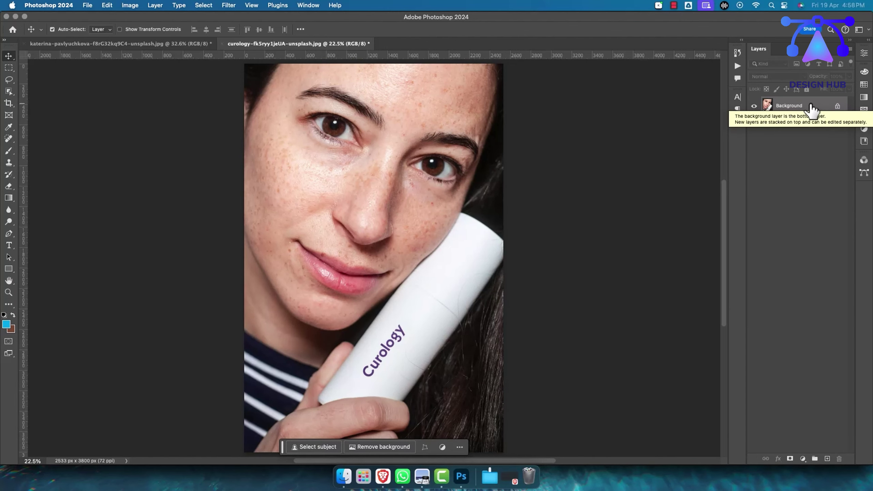
key(super+j)
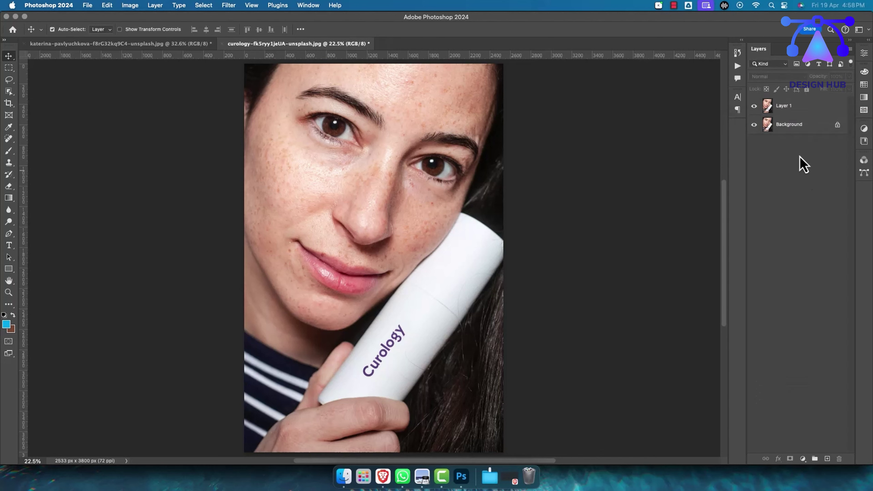
click(790, 110)
key(super+i)
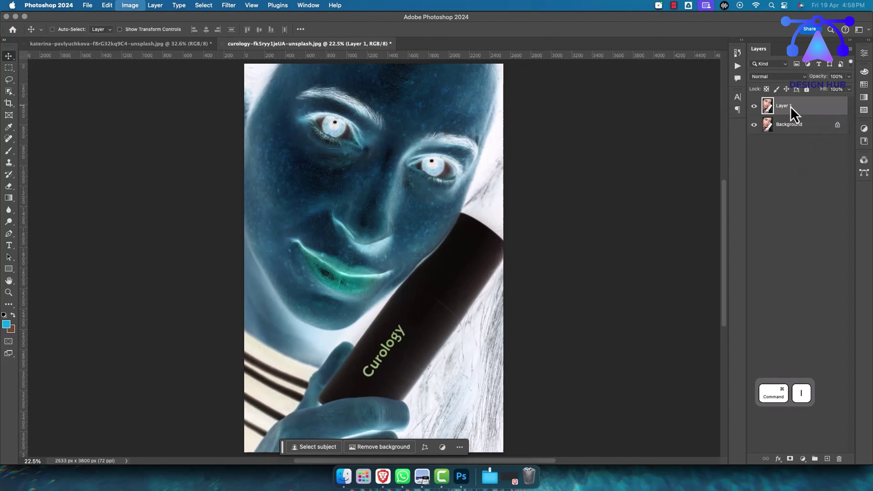
- Set the inverted layer's blend mode to Vivid Light and convert the layer for smart filters
click(779, 79)
click(772, 246)
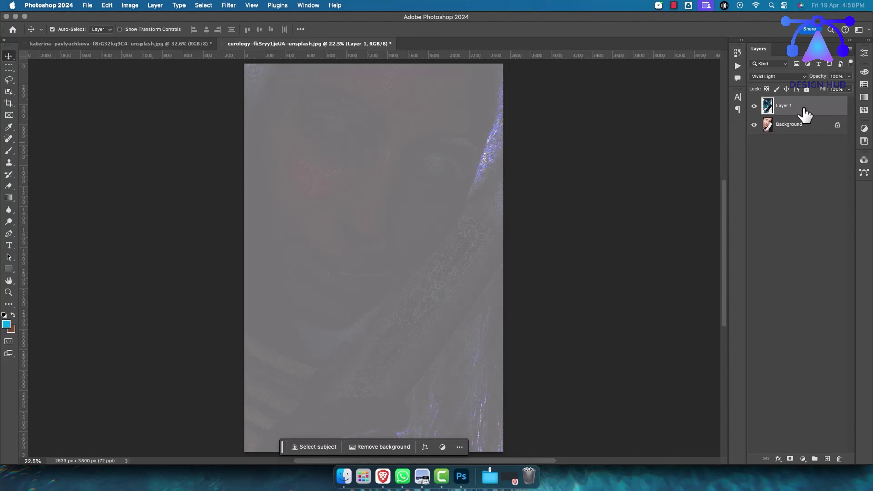
click(229, 5)
click(250, 46)
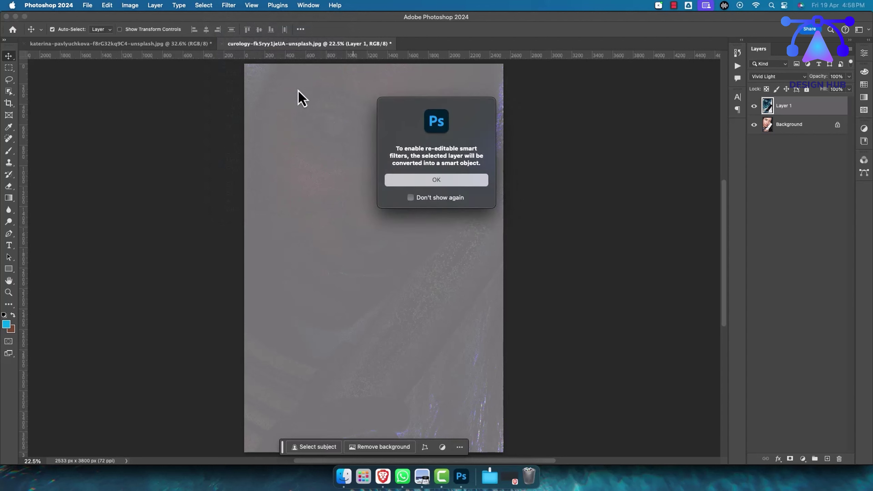
click(432, 182)
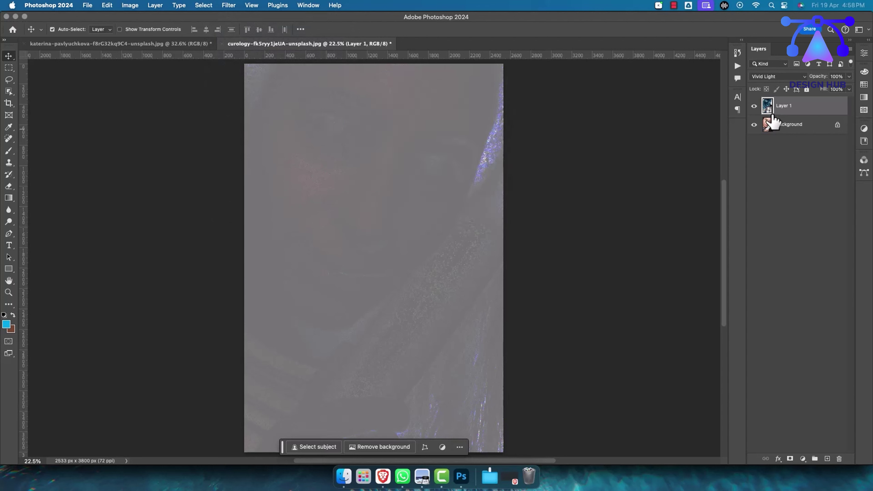
- Apply a High Pass smart filter to Layer 1 with a radius of about 6.4 pixels
click(229, 5)
mouse_move(246, 210)
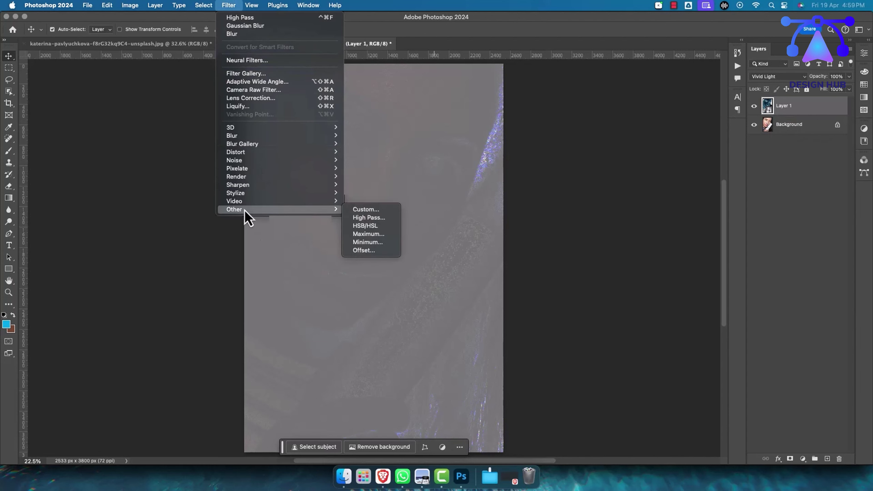
click(375, 217)
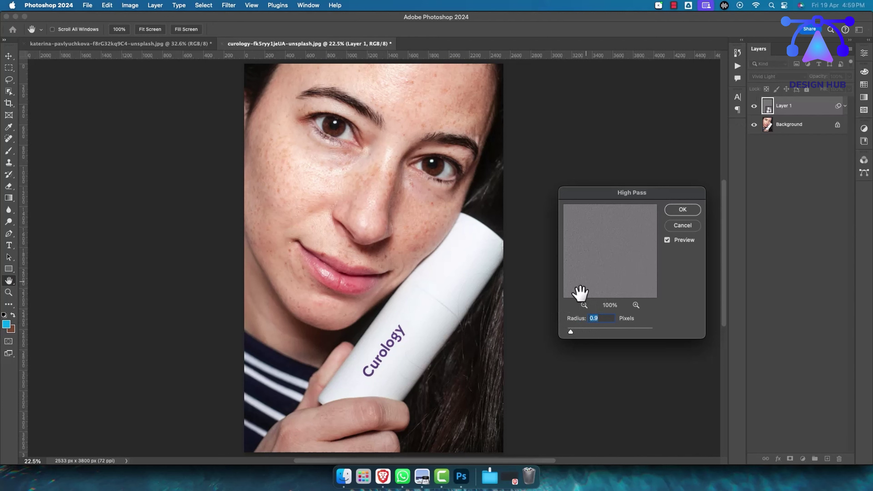
drag(573, 333, 579, 333)
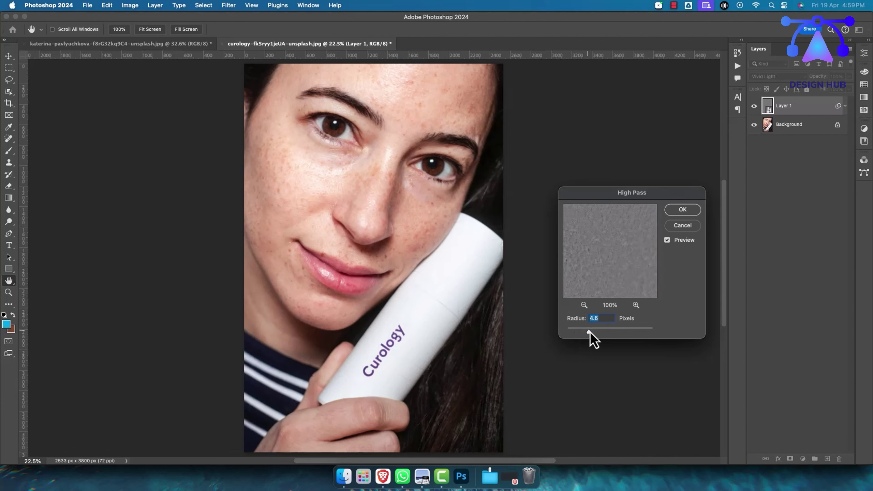
drag(592, 331, 595, 331)
drag(574, 334, 562, 333)
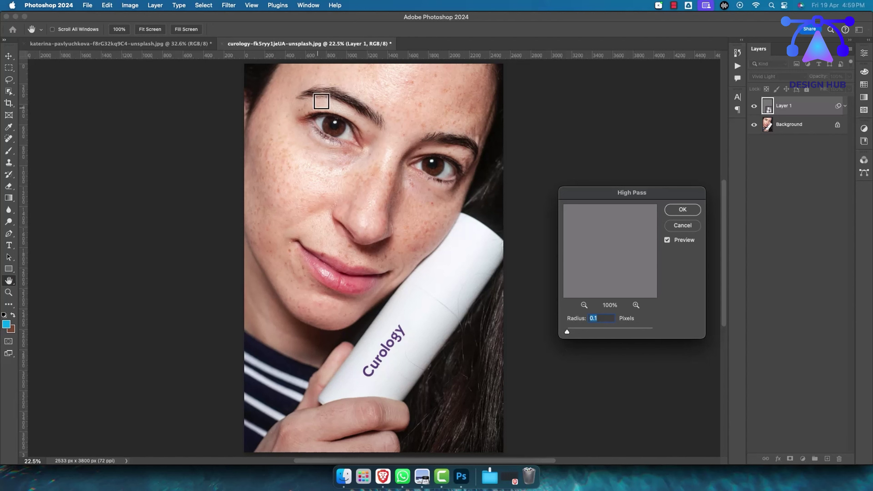
drag(593, 332, 607, 333)
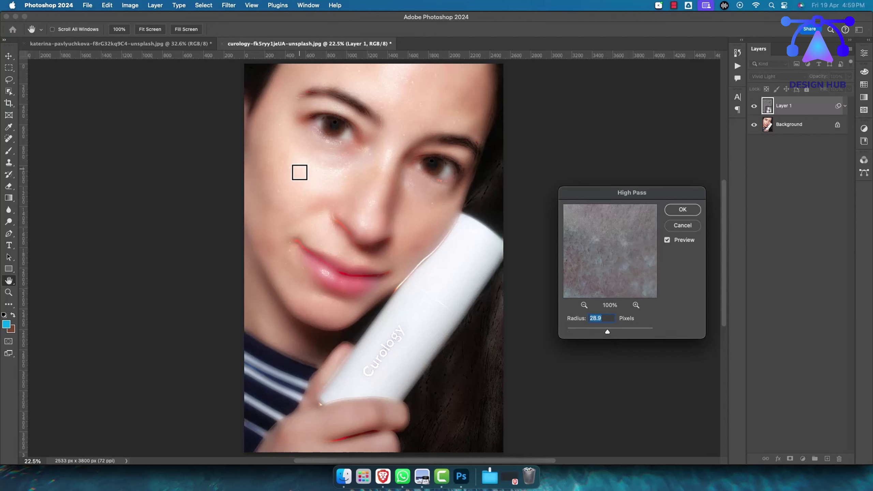
drag(608, 331, 591, 333)
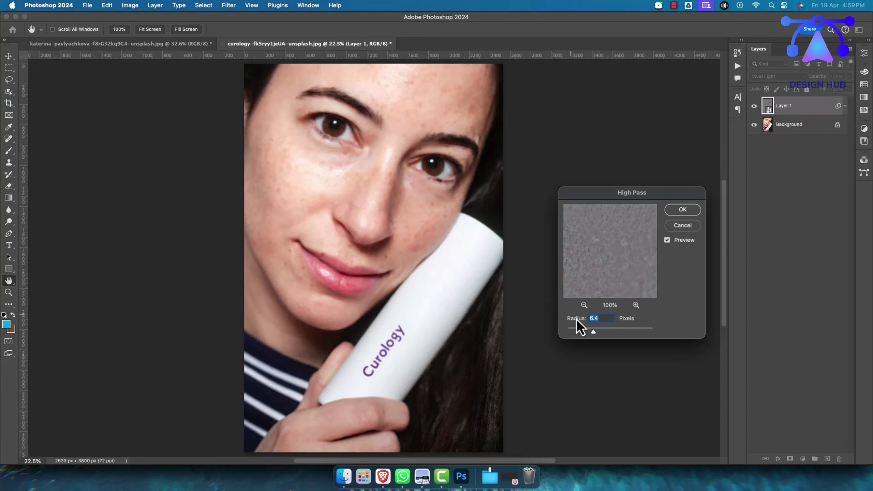
key(Up)
click(683, 210)
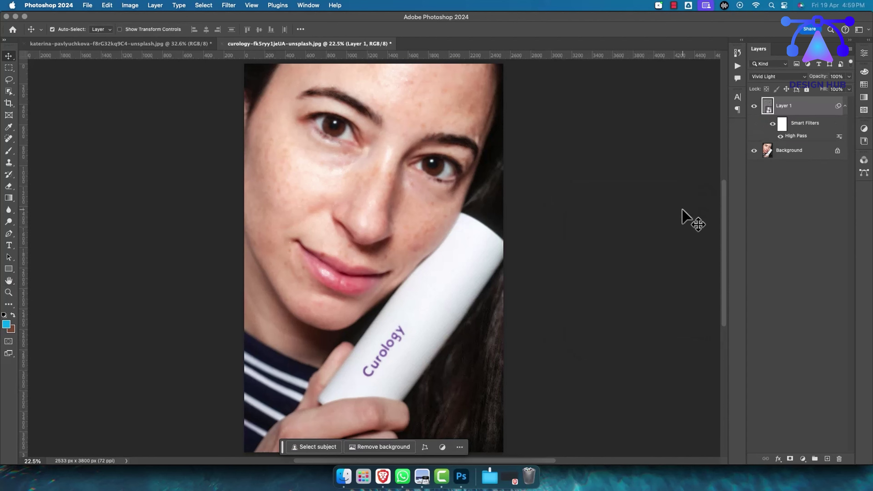
- Compare the portrait with Layer 1 hidden and shown to judge the skin smoothing
click(754, 107)
click(754, 106)
click(754, 106)
click(754, 106)
- Change Layer 1's blend mode to Overlay
click(770, 75)
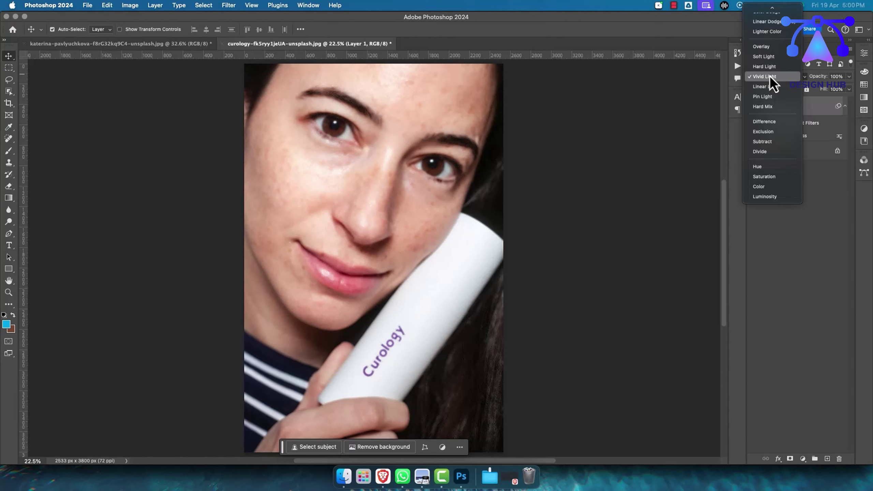
click(761, 49)
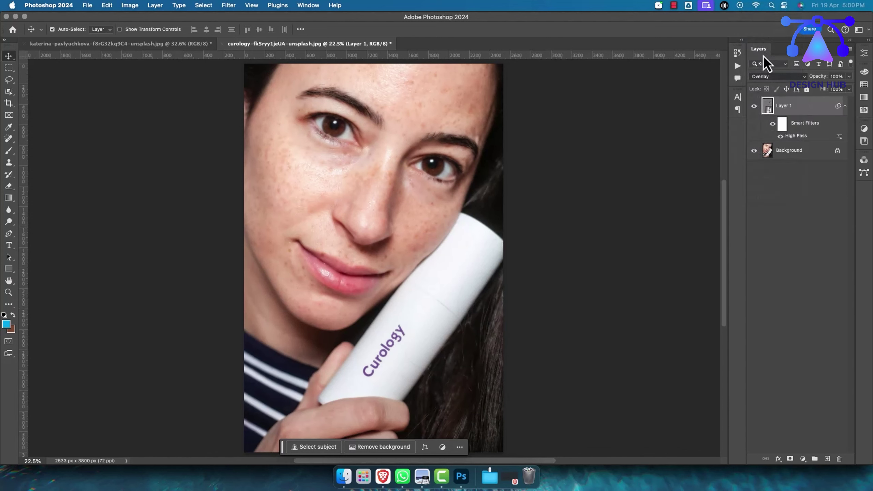
click(782, 80)
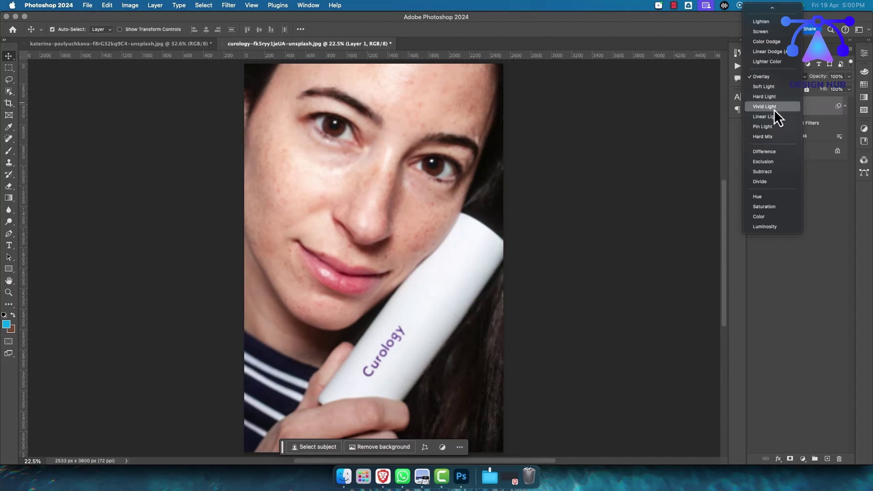
click(819, 160)
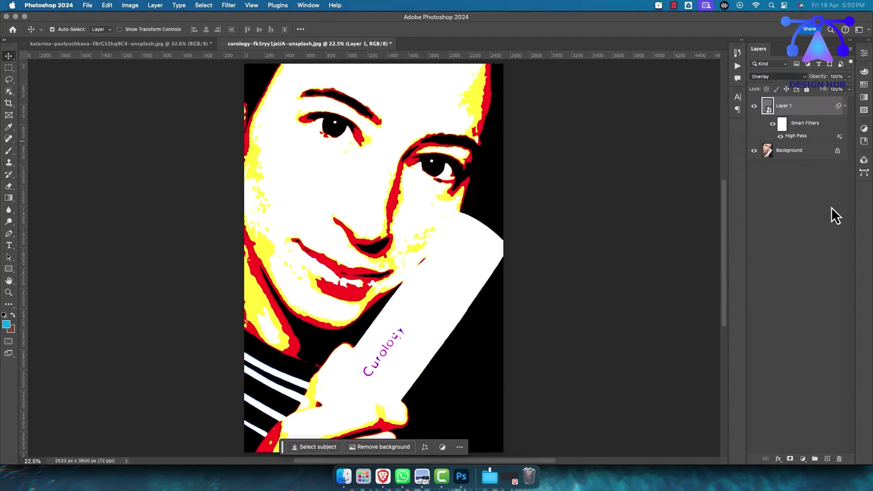
- Add a Gaussian Blur smart filter of 2.6 pixels to Layer 1 and compare the portrait with the layer hidden and shown
click(233, 7)
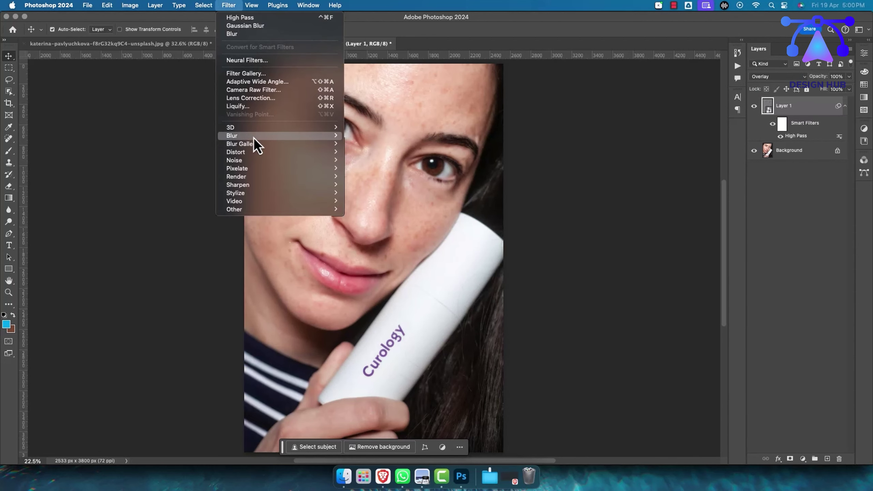
mouse_move(254, 138)
click(373, 170)
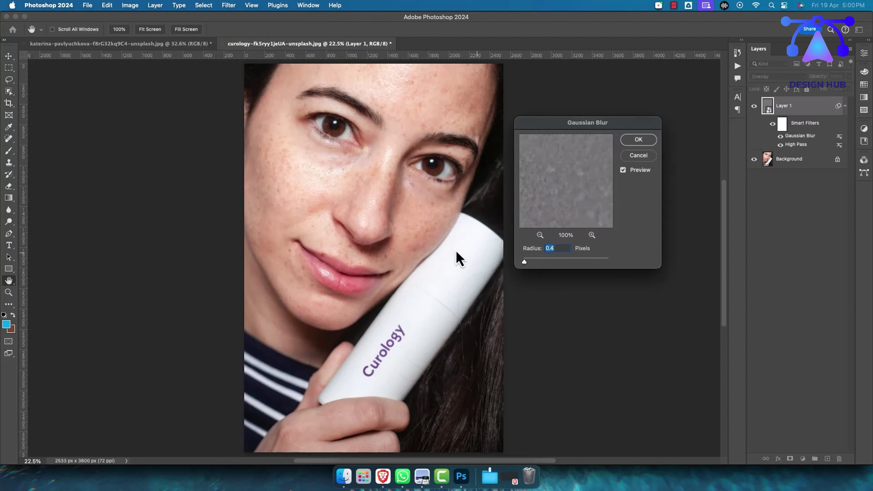
drag(527, 265, 607, 267)
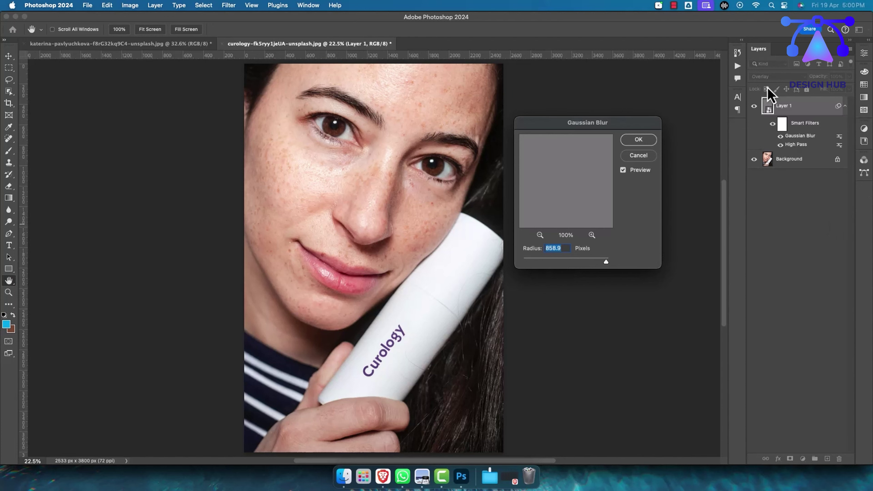
drag(607, 262, 576, 263)
drag(540, 263, 539, 262)
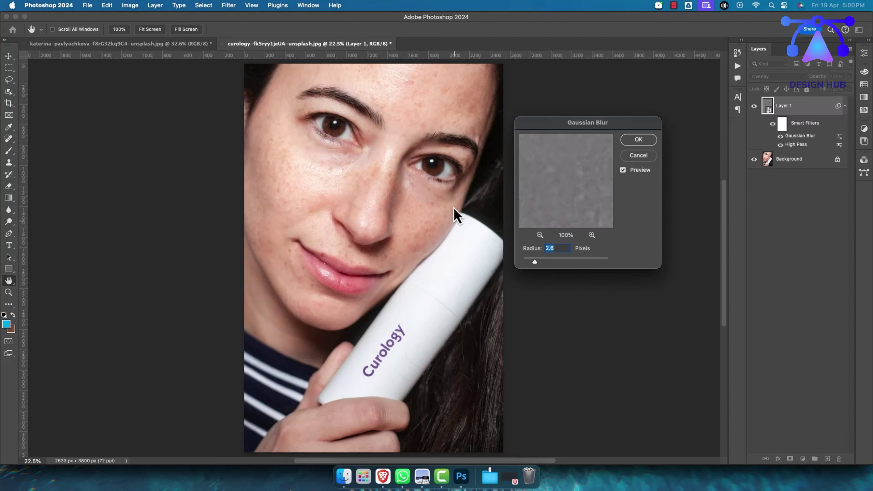
click(637, 140)
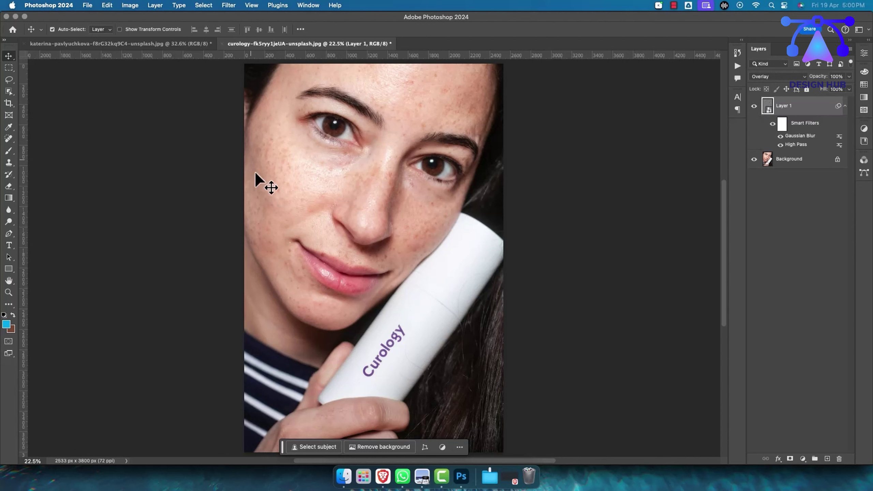
click(755, 107)
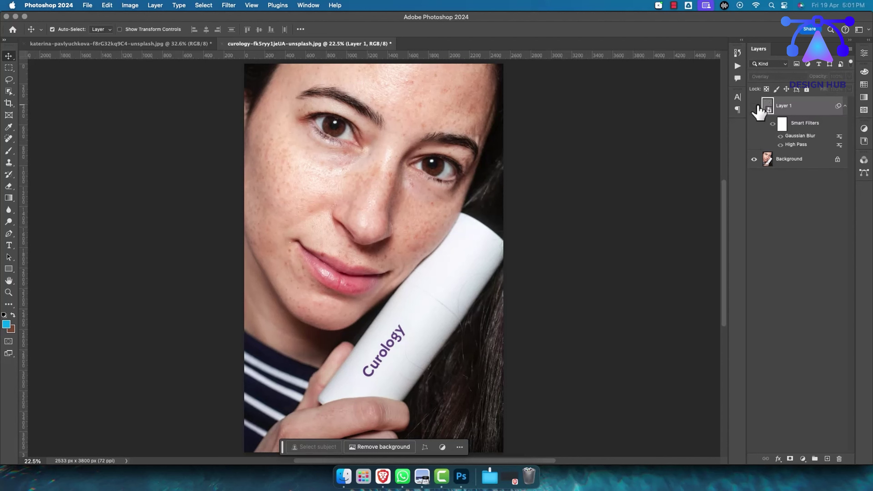
click(755, 107)
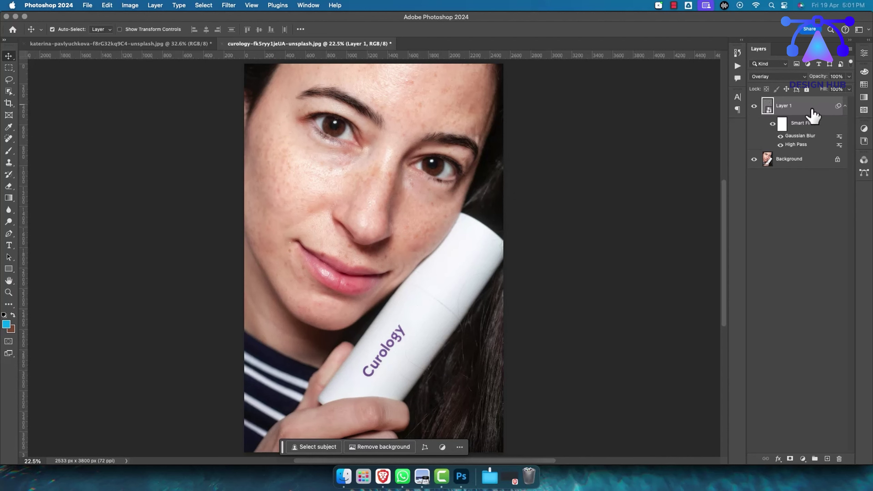
- Add a black layer mask to Layer 1 and ready the Brush tool with white as the foreground colour
key(alt)
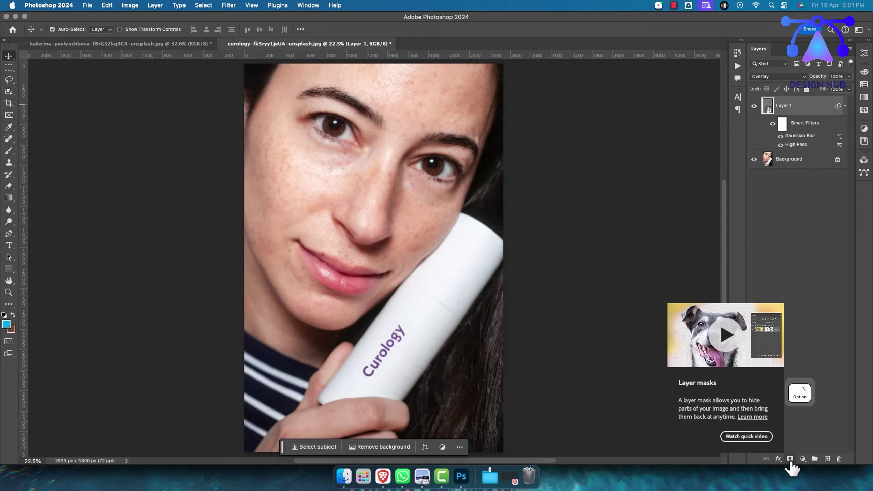
alt+click(791, 460)
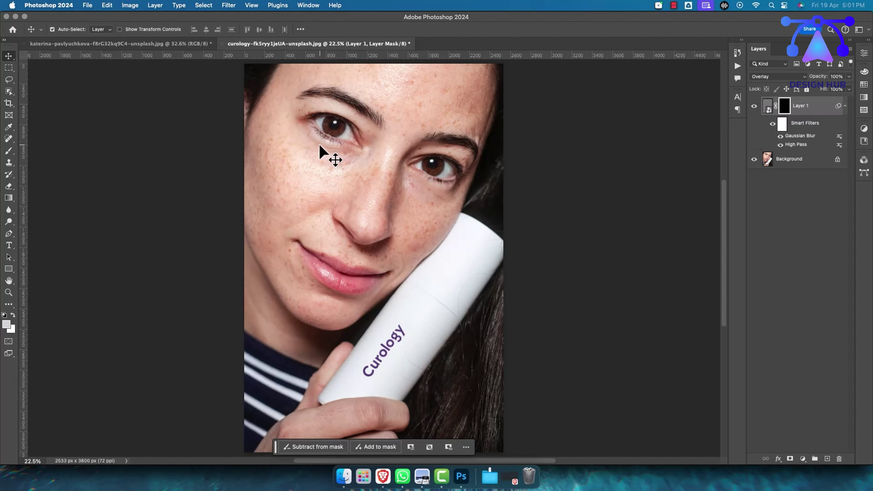
key(b)
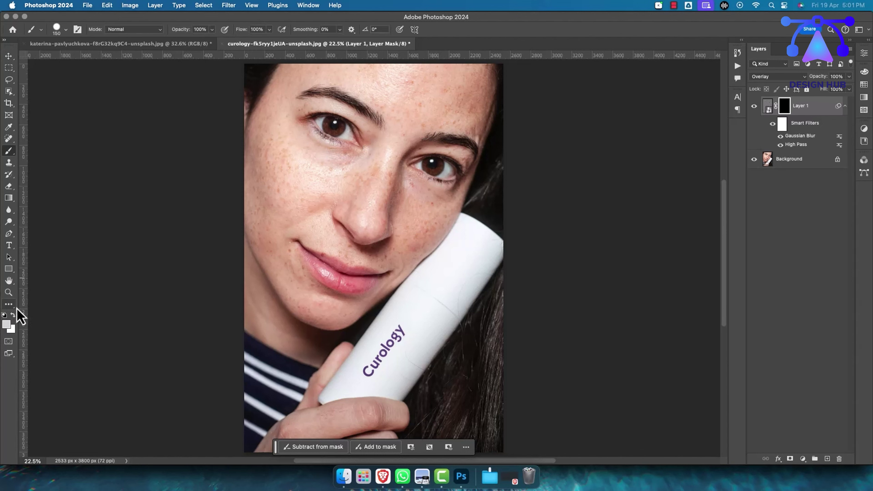
key(x)
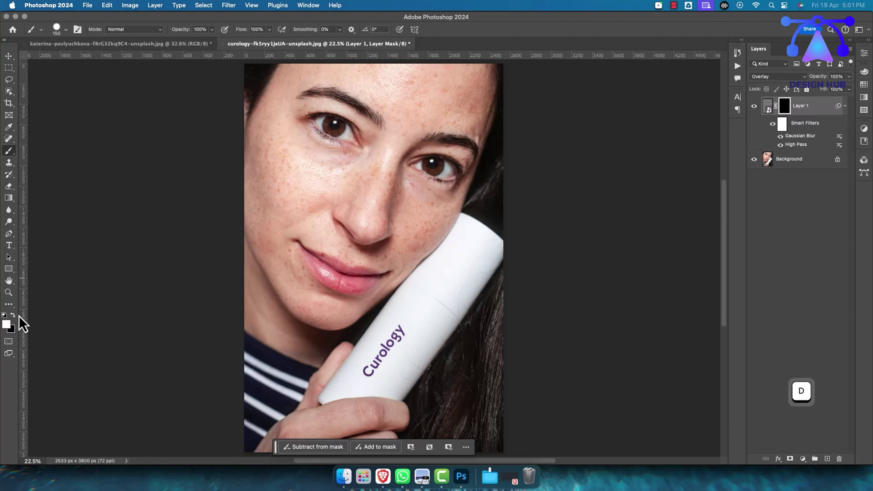
key(x)
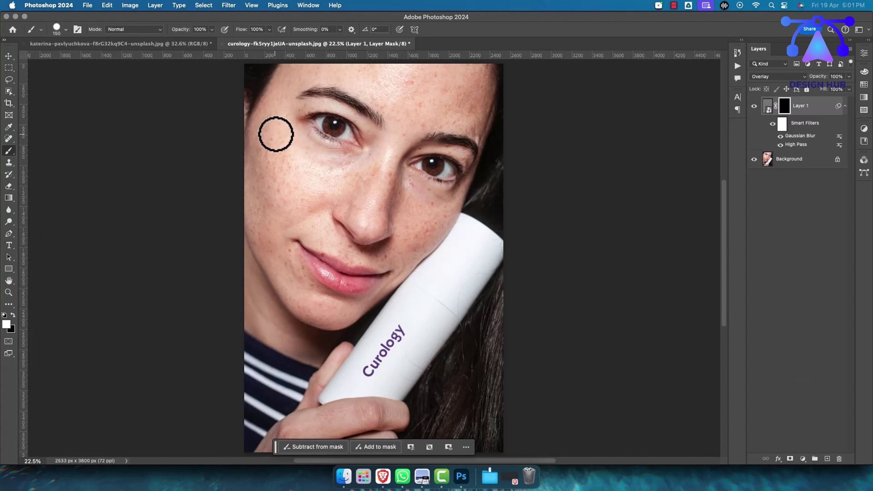
- Paint white on Layer 1's mask over the skin of the forehead, cheeks and nose to reveal the smoothing there
mouse_move(283, 127)
mouse_down()
mouse_move(286, 176)
mouse_move(271, 177)
mouse_move(262, 131)
mouse_move(268, 184)
mouse_move(282, 202)
mouse_move(295, 161)
mouse_move(267, 203)
mouse_move(259, 256)
mouse_move(255, 234)
mouse_move(278, 289)
mouse_move(293, 264)
mouse_move(288, 259)
mouse_move(283, 282)
mouse_move(311, 313)
mouse_move(287, 294)
mouse_move(316, 315)
mouse_move(291, 271)
mouse_move(326, 249)
mouse_move(324, 236)
mouse_move(332, 247)
mouse_move(395, 255)
mouse_move(416, 243)
mouse_move(412, 198)
mouse_move(426, 236)
mouse_move(413, 265)
mouse_move(401, 268)
mouse_move(464, 104)
mouse_move(453, 124)
mouse_move(466, 129)
mouse_move(478, 105)
mouse_move(465, 82)
mouse_move(441, 88)
mouse_move(450, 79)
mouse_move(403, 78)
mouse_move(441, 78)
mouse_move(377, 181)
mouse_move(375, 171)
mouse_move(379, 195)
mouse_move(388, 195)
mouse_move(378, 213)
mouse_move(425, 207)
mouse_move(403, 185)
mouse_move(433, 209)
mouse_move(307, 193)
mouse_move(342, 169)
mouse_move(288, 162)
mouse_move(311, 66)
mouse_move(342, 79)
mouse_move(382, 77)
mouse_move(359, 64)
mouse_move(304, 69)
mouse_move(273, 113)
mouse_move(302, 107)
mouse_move(271, 117)
mouse_move(257, 211)
mouse_move(356, 258)
mouse_move(450, 224)
mouse_move(428, 230)
mouse_move(423, 209)
mouse_move(374, 185)
mouse_move(343, 183)
mouse_move(308, 229)
mouse_move(475, 219)
mouse_up()
- Refine Layer 1's smart filters, with a High Pass radius of about 15 pixels and a Gaussian Blur radius of 1.8 pixels
double_click(797, 146)
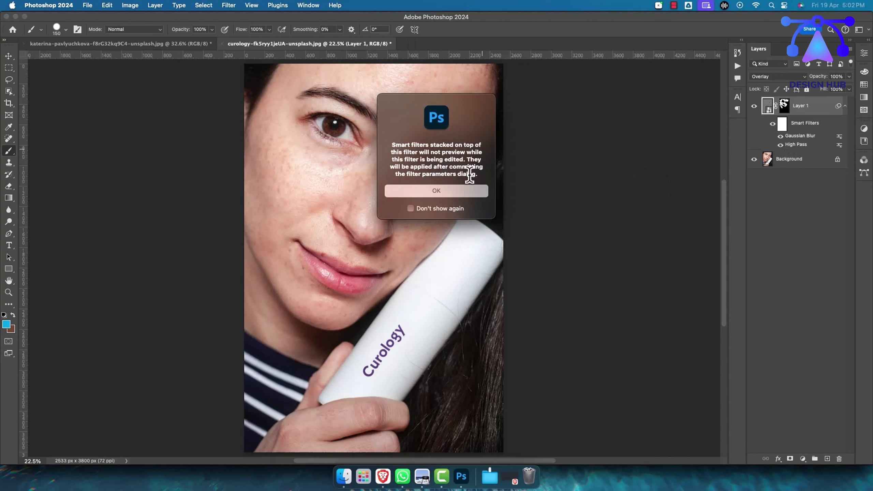
click(450, 193)
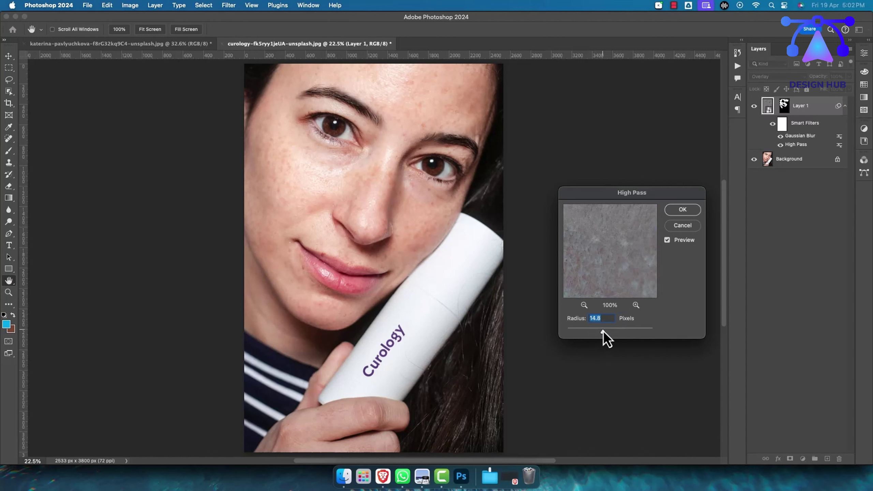
drag(602, 331, 604, 331)
click(683, 210)
double_click(805, 136)
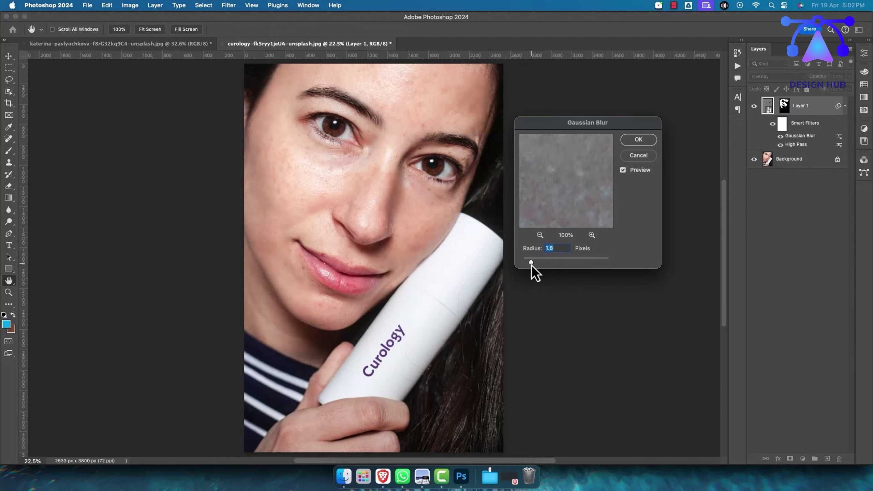
drag(529, 265, 531, 265)
click(638, 140)
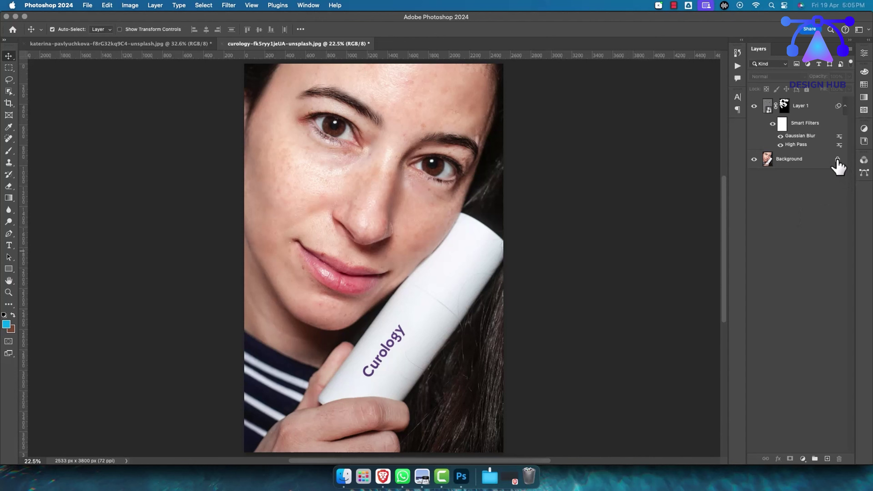
- Unlock the Background layer and widen the canvas to 7599 pixels with the portrait kept centred
click(837, 159)
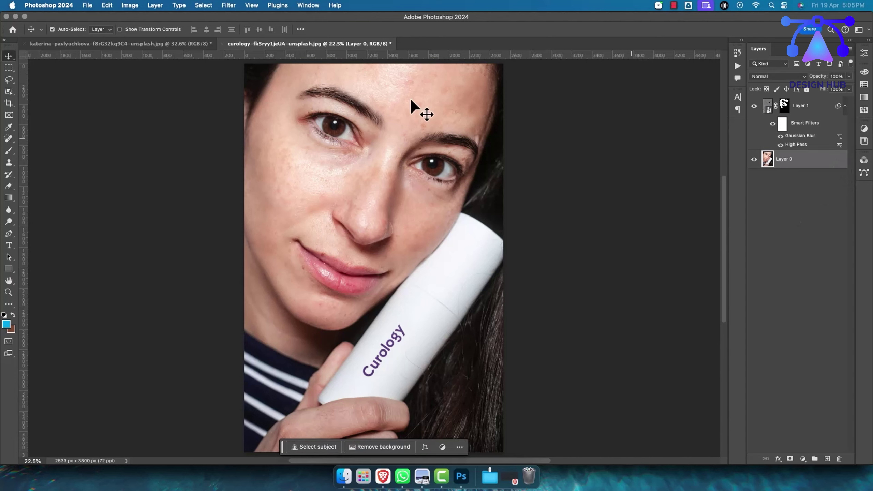
click(130, 5)
click(145, 82)
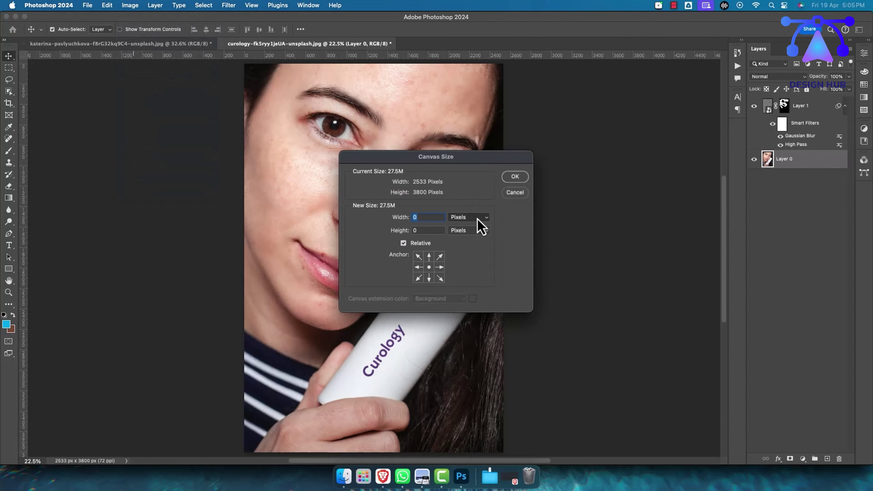
click(516, 177)
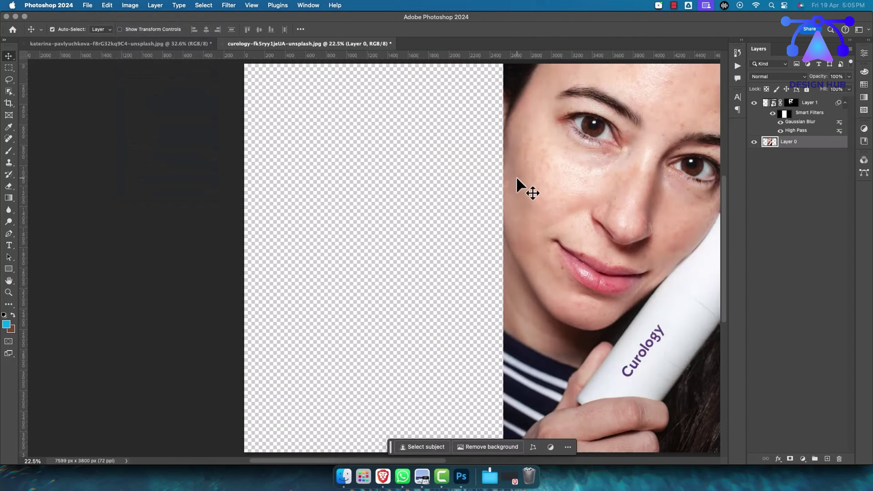
- Move Layer 1 and Layer 0 together into the right third of the widened canvas
scroll(565, 212, down, 5)
shift+click(828, 102)
drag(568, 255, 627, 252)
- Duplicate and group the two portrait layers, group the original pair, and duplicate the first group to get three groups
key(super+g)
key(super+g)
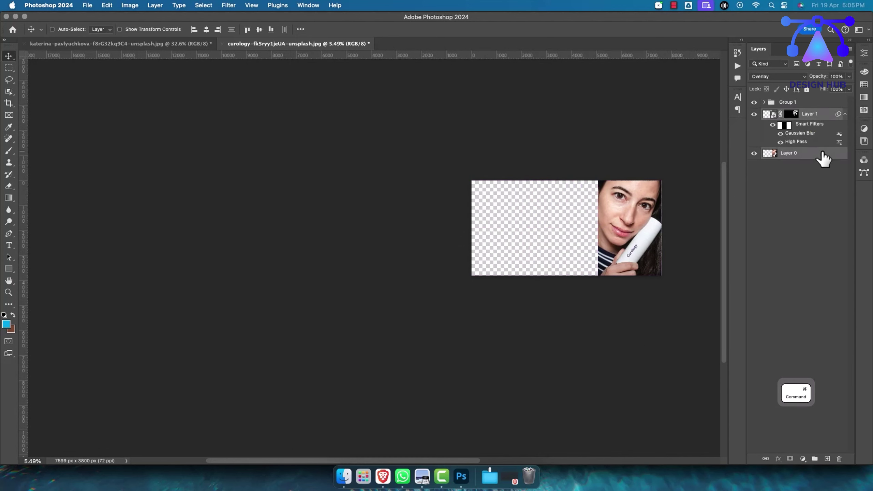
key(super+g)
key(super+j)
- Move both layers inside Group 1 copy to the middle third of the canvas
click(764, 114)
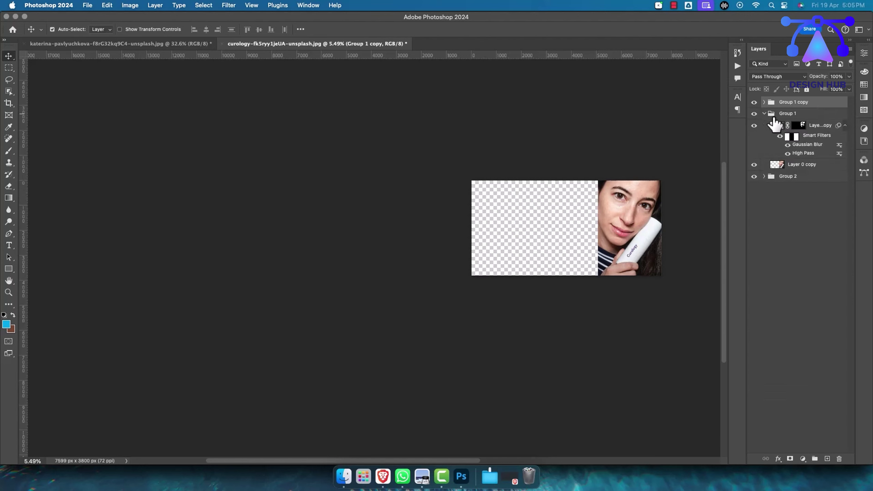
click(764, 102)
click(820, 114)
shift+click(803, 153)
drag(622, 241, 561, 242)
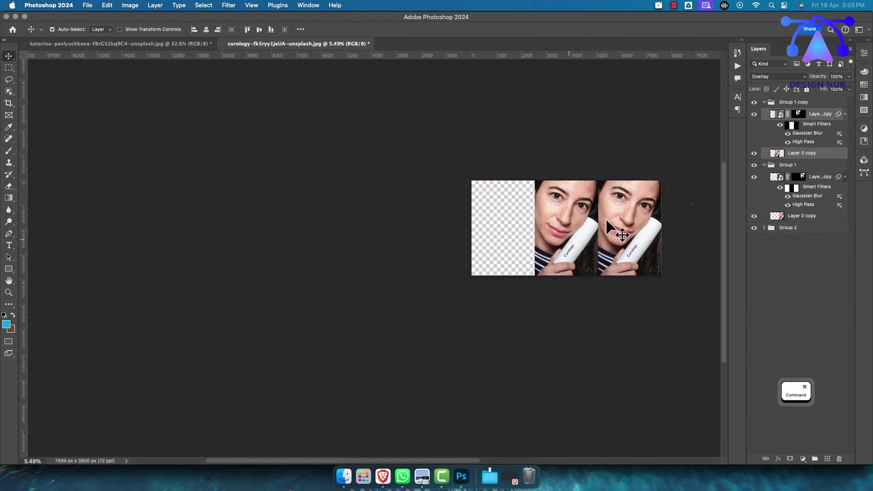
- Move both layers inside Group 1 to the left third of the canvas and fit the whole image in view
click(820, 176)
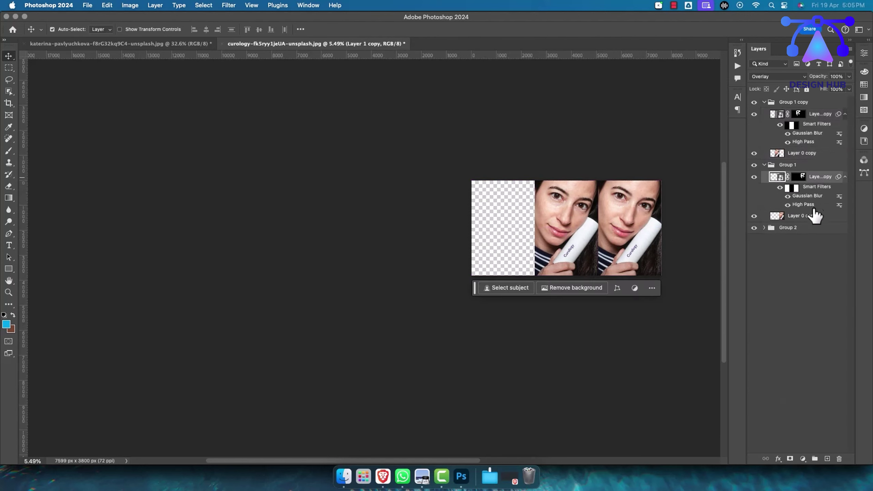
shift+click(803, 216)
drag(635, 234, 502, 243)
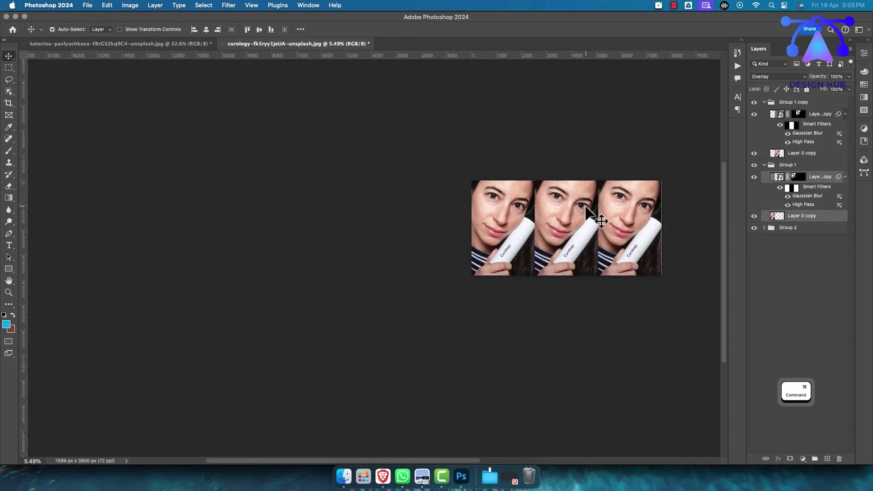
key(super+0)
- Hide the filtered Layer 1 copy in Group 1 to leave the left portrait unretouched, and collapse the group
click(801, 240)
click(754, 177)
click(764, 165)
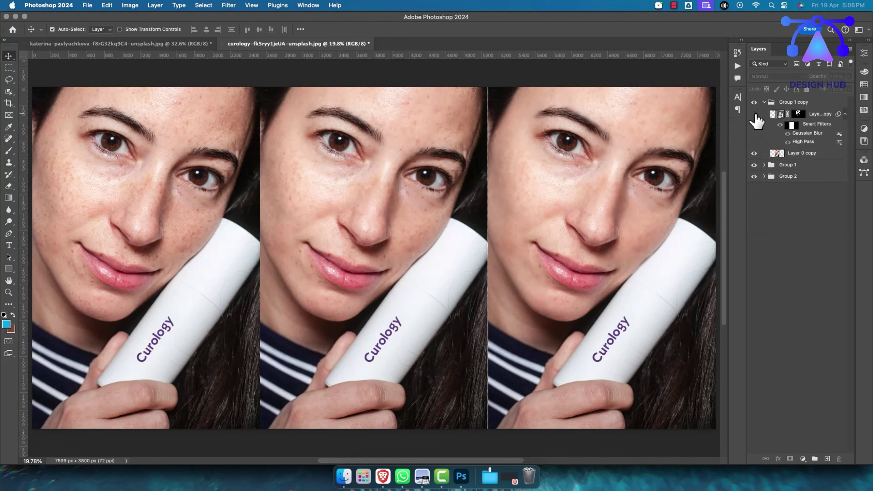
- Lower the High Pass radius on the Layer 1 copy in Group 1 copy, the middle portrait
double_click(801, 142)
click(473, 196)
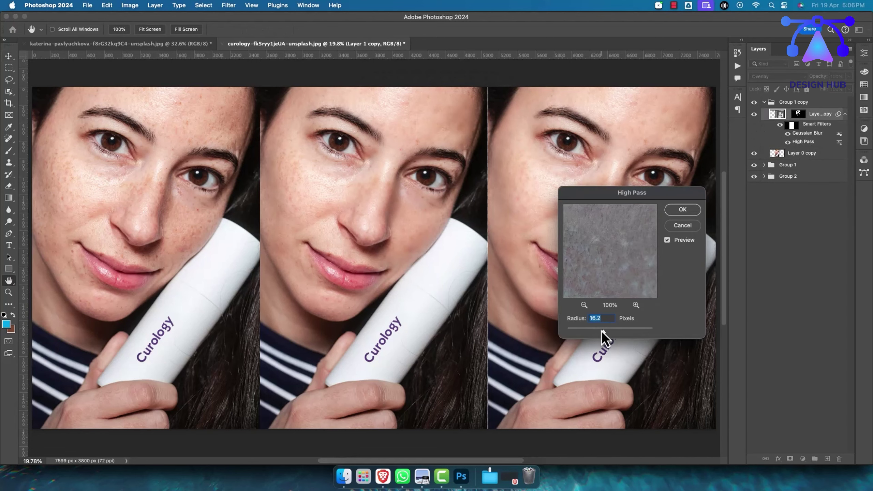
mouse_move(592, 331)
mouse_down()
mouse_move(576, 327)
mouse_move(644, 332)
mouse_move(582, 328)
mouse_up()
click(683, 211)
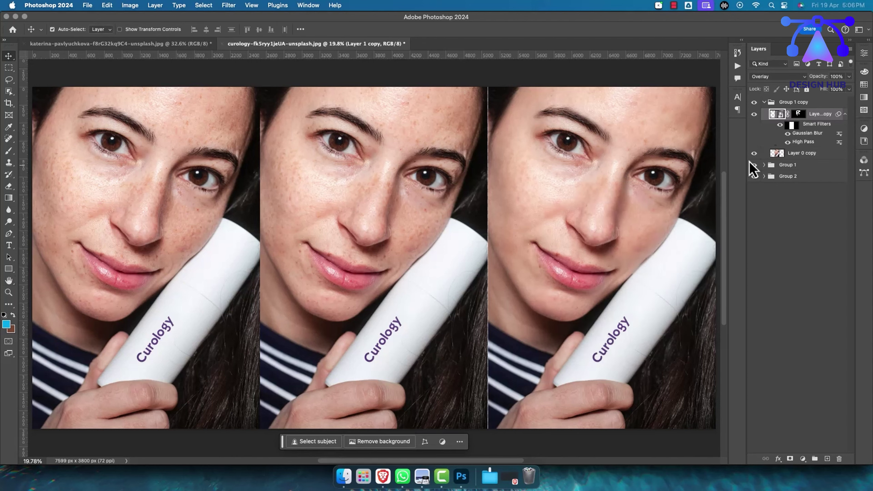
- Set the middle portrait's Gaussian Blur smart filter to 17.6 pixels and select Layer 0 of the right portrait
double_click(806, 133)
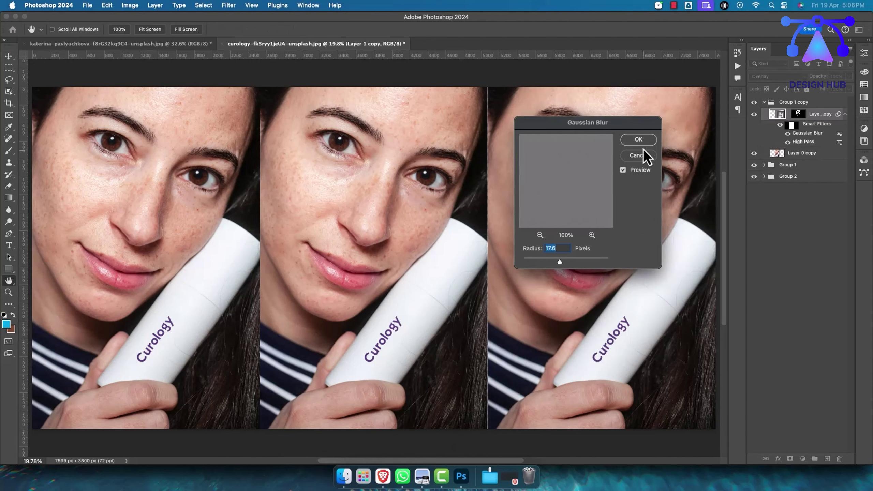
click(641, 139)
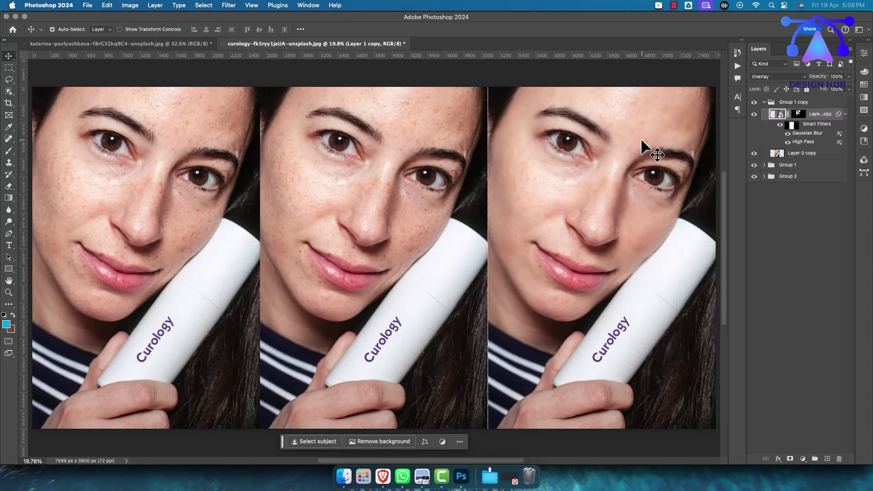
click(587, 279)
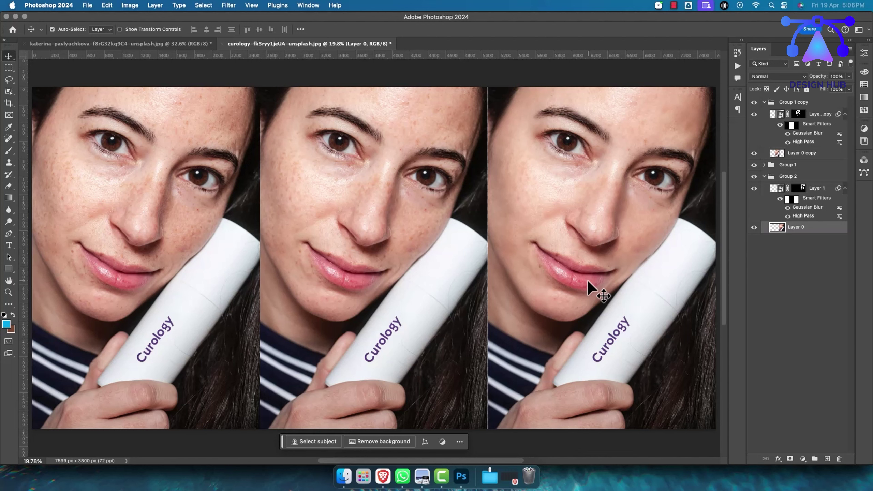